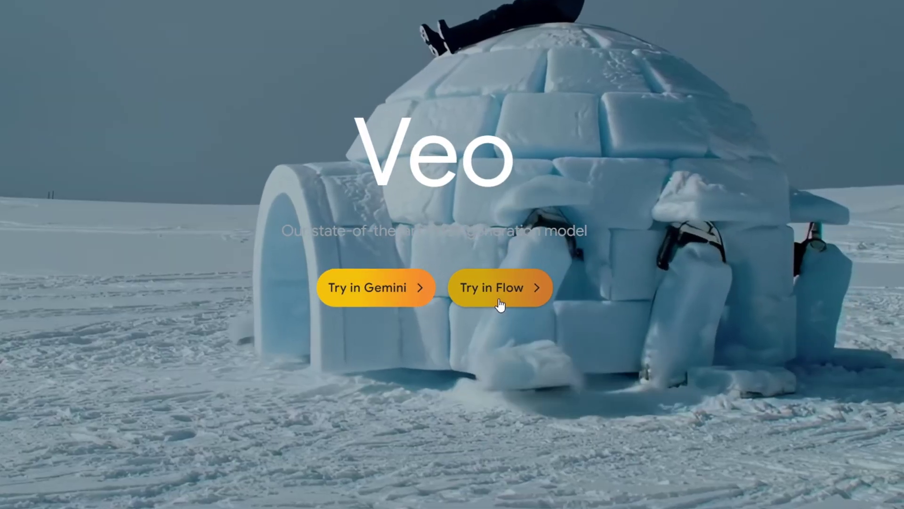
Open the Veo model in Google Flow from the Veo product page
left_click(500, 306)
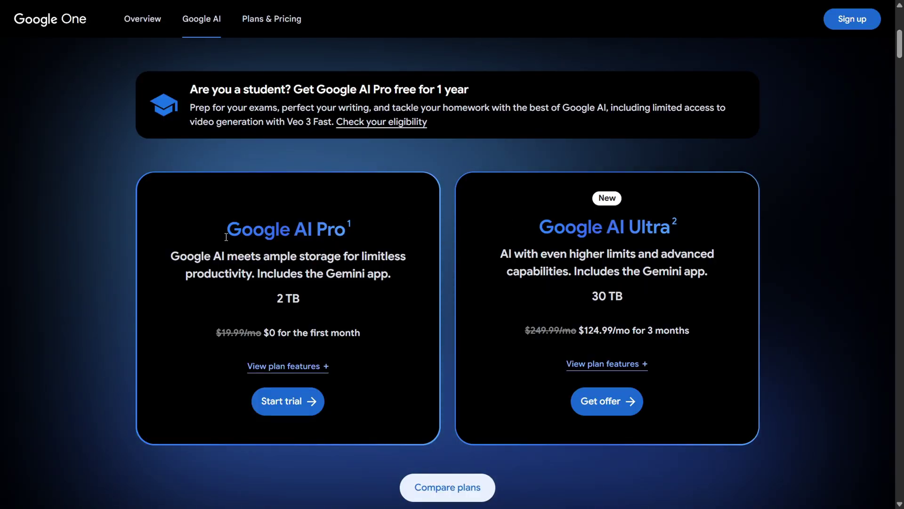
Highlight the Google AI Pro and Ultra plan names, the $0 first-month price, and the student offer
left_click_drag(221, 233, 349, 221)
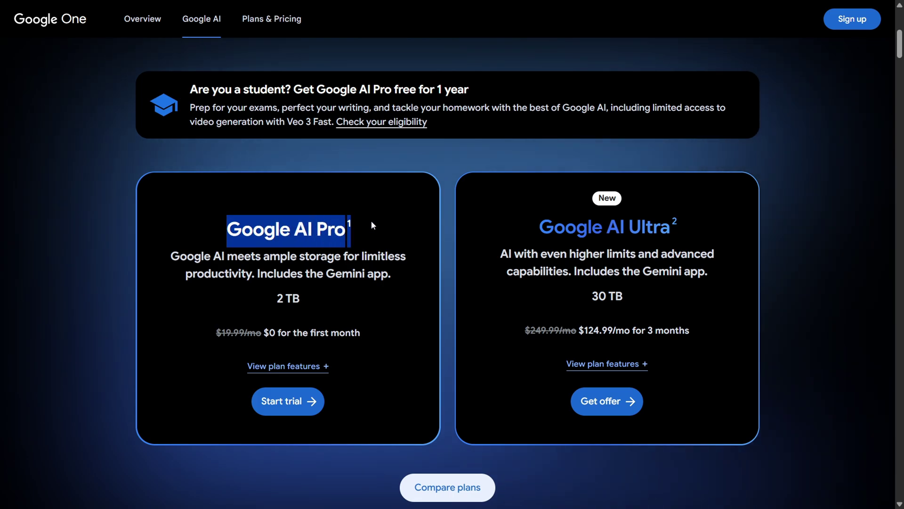
left_click_drag(538, 228, 676, 222)
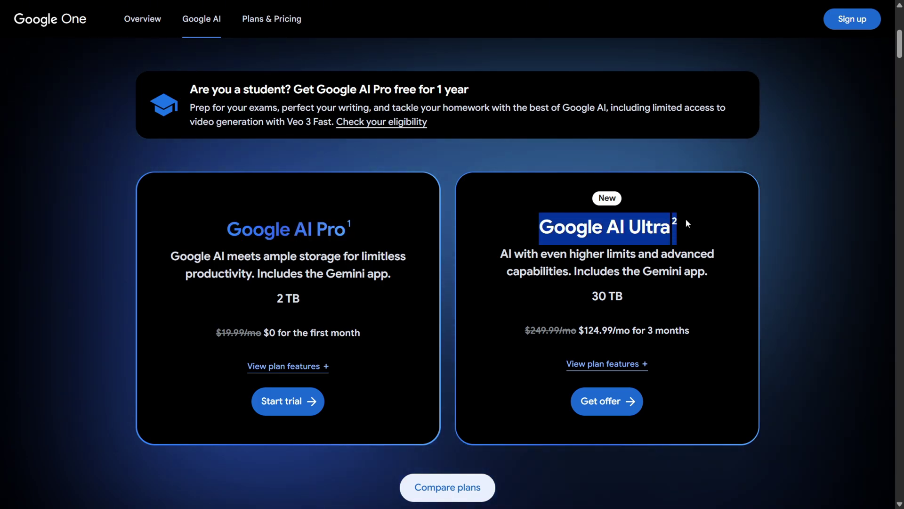
left_click_drag(262, 333, 341, 332)
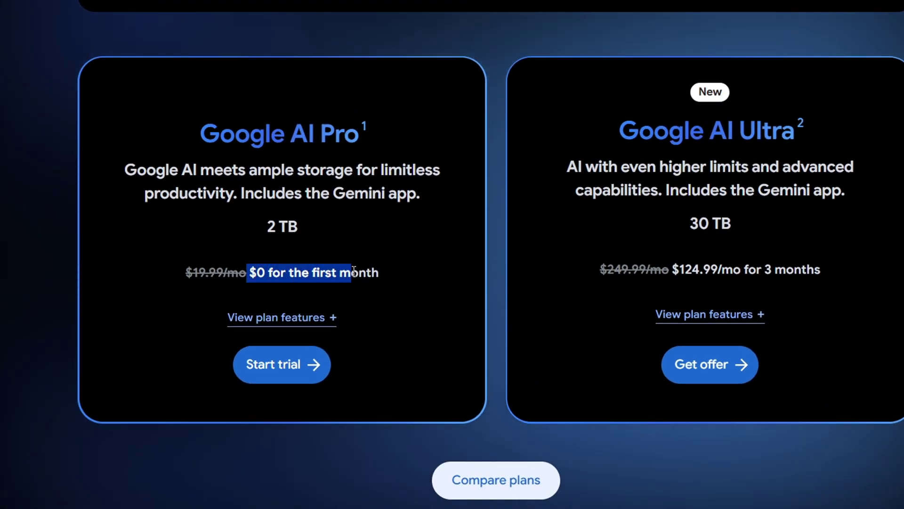
left_click_drag(354, 269, 395, 275)
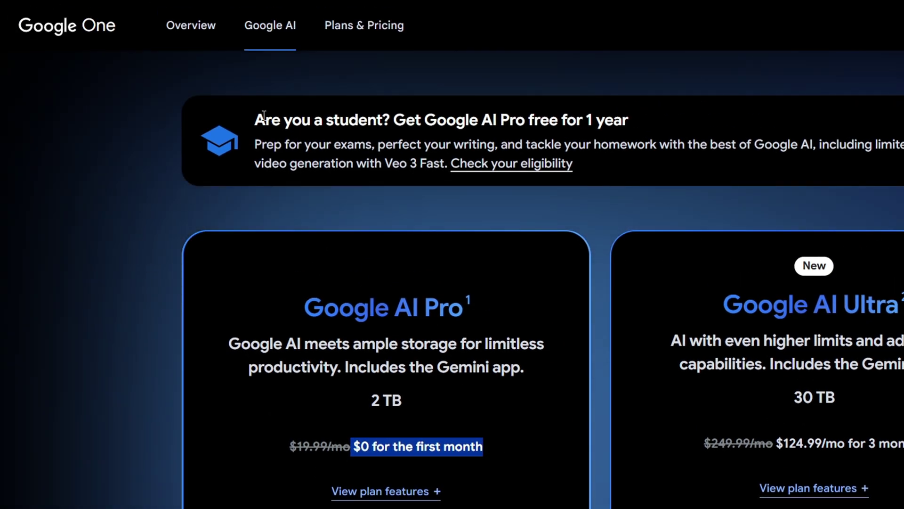
left_click_drag(263, 115, 633, 111)
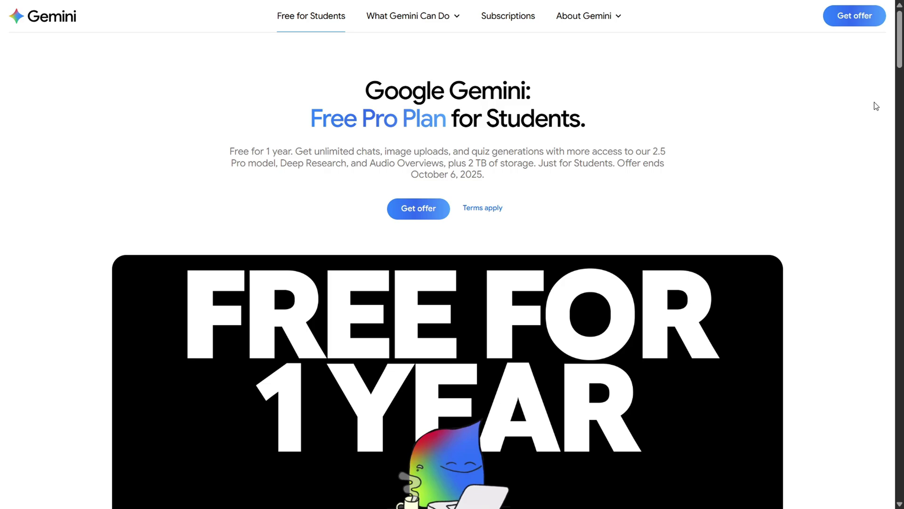
scroll(877, 106, "down", 3)
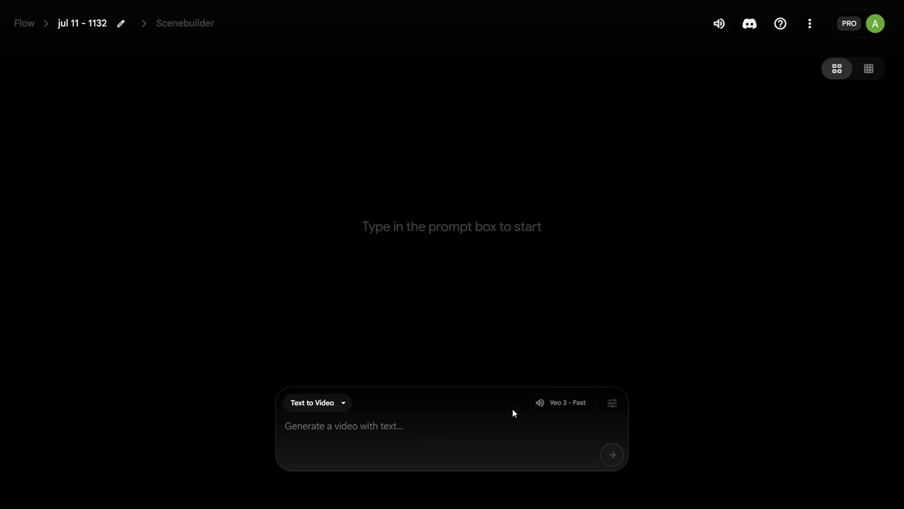
Try the Veo 3 - Quality model in generation settings, then revert to Veo 3 - Fast
left_click(565, 405)
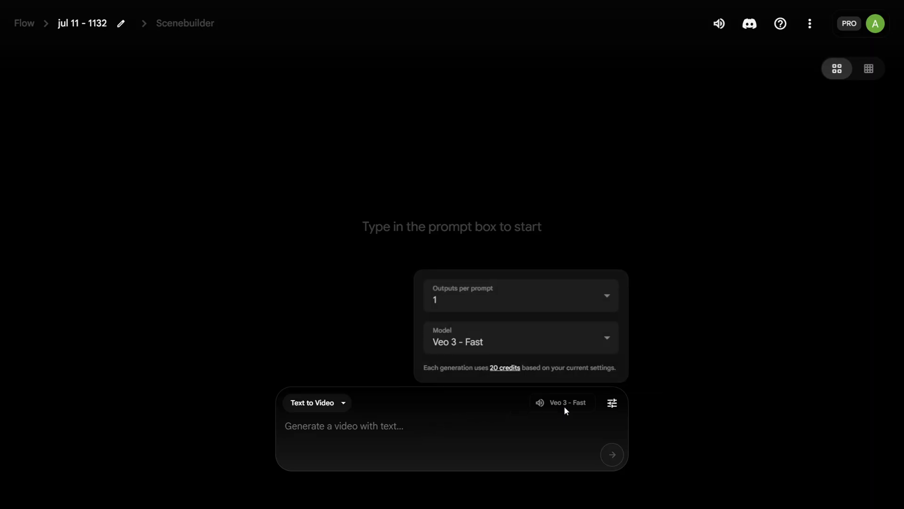
left_click(608, 339)
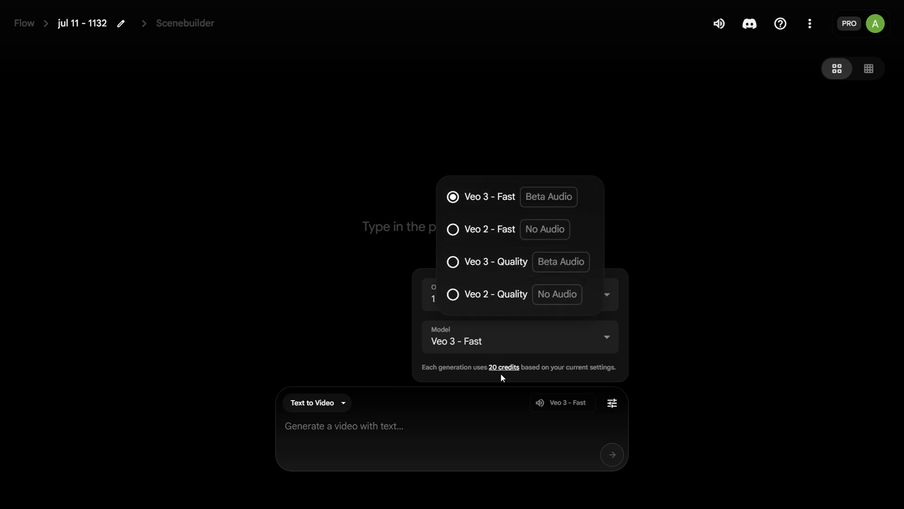
left_click(489, 264)
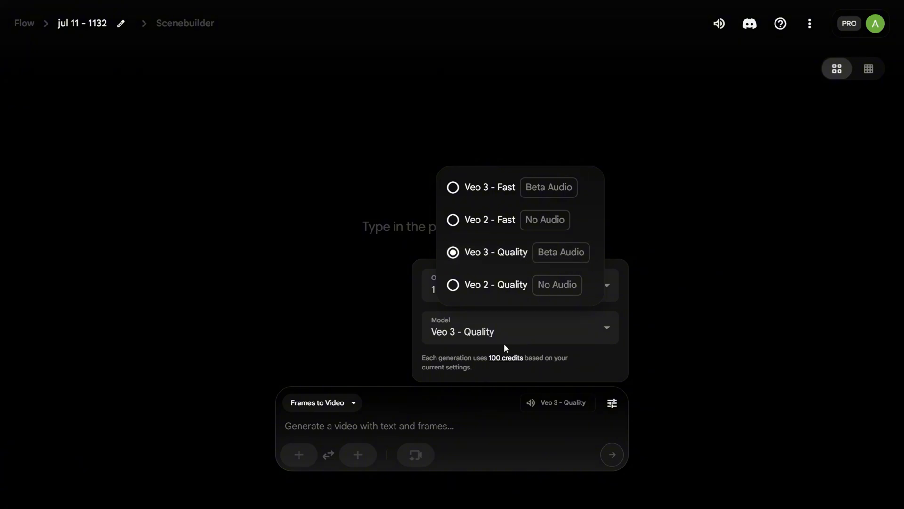
left_click(484, 200)
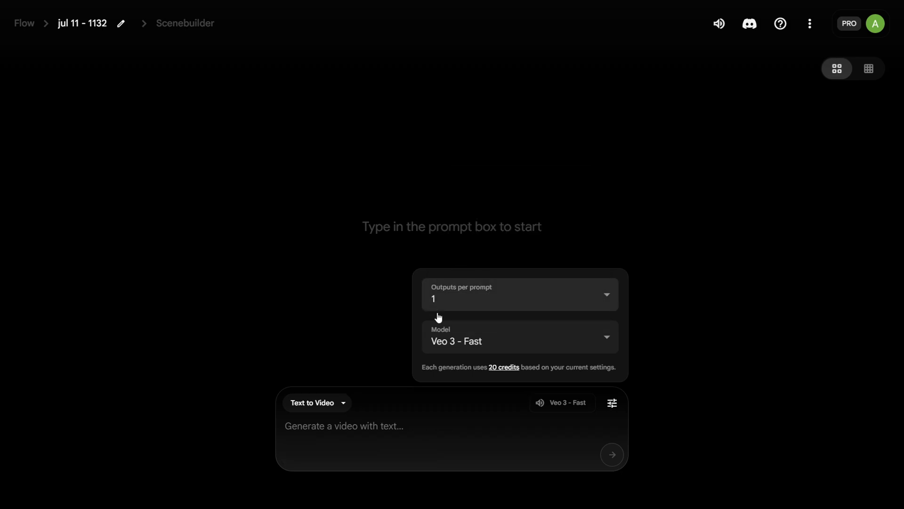
Switch the generation mode to Frames to Video
left_click(343, 407)
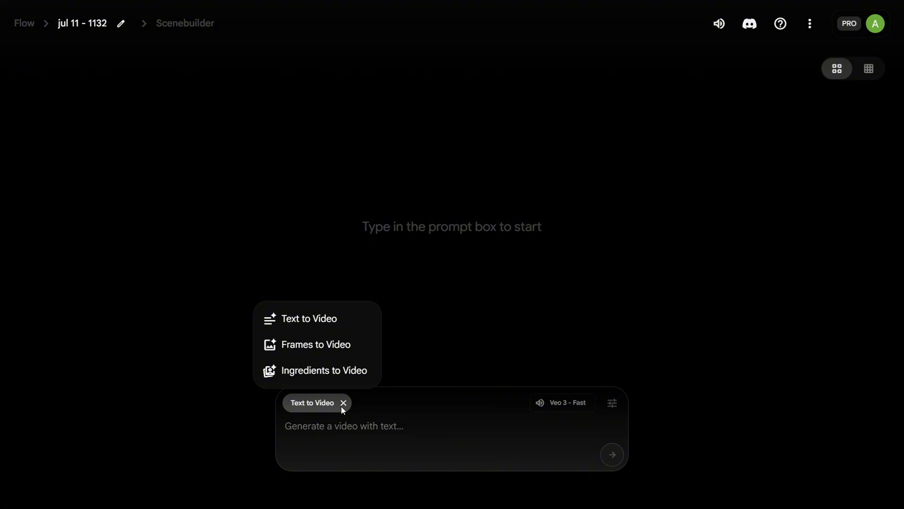
left_click(314, 346)
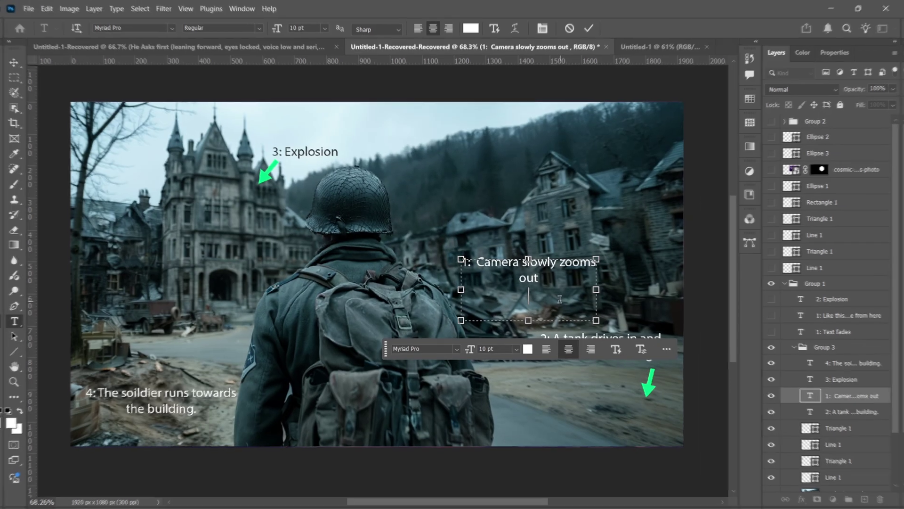
key("Escape")
Nudge the '3: Explosion' label, then add the purple portal instruction text and arrow to the beach sunset image
key("v")
left_click_drag(291, 152, 301, 156)
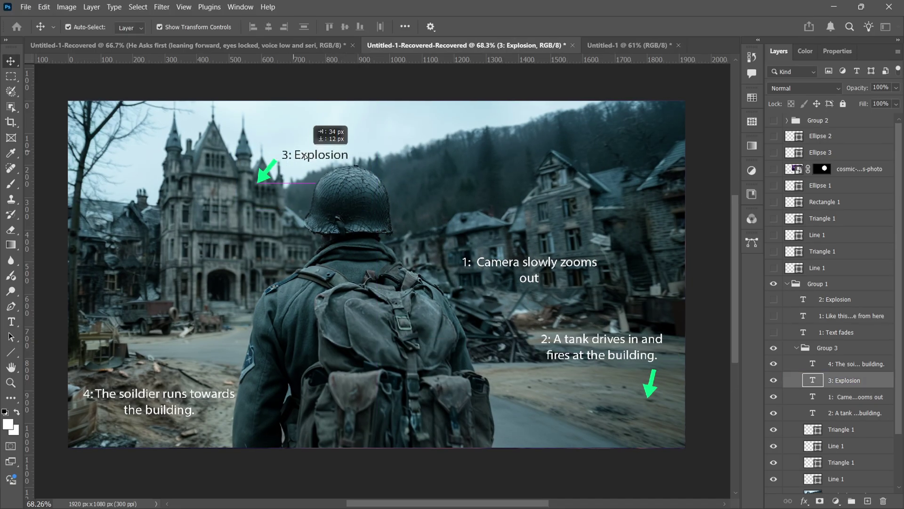
left_click(270, 161)
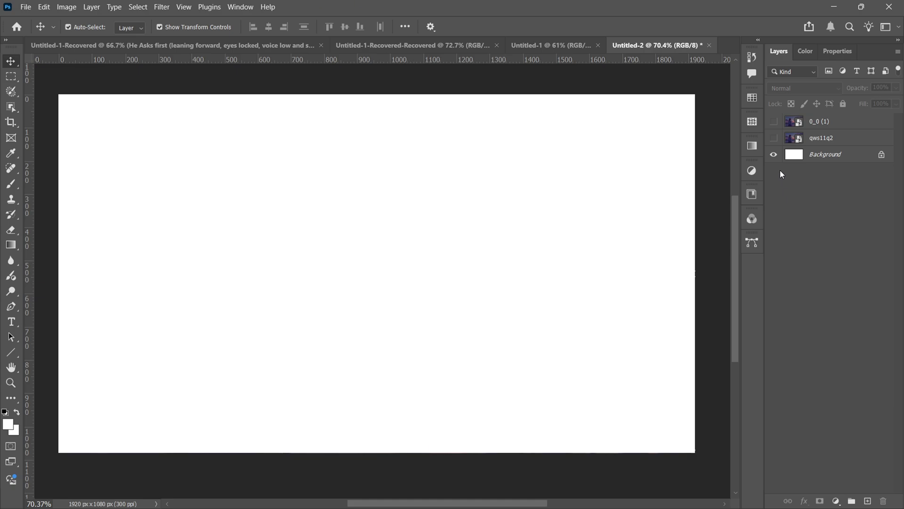
left_click(775, 122)
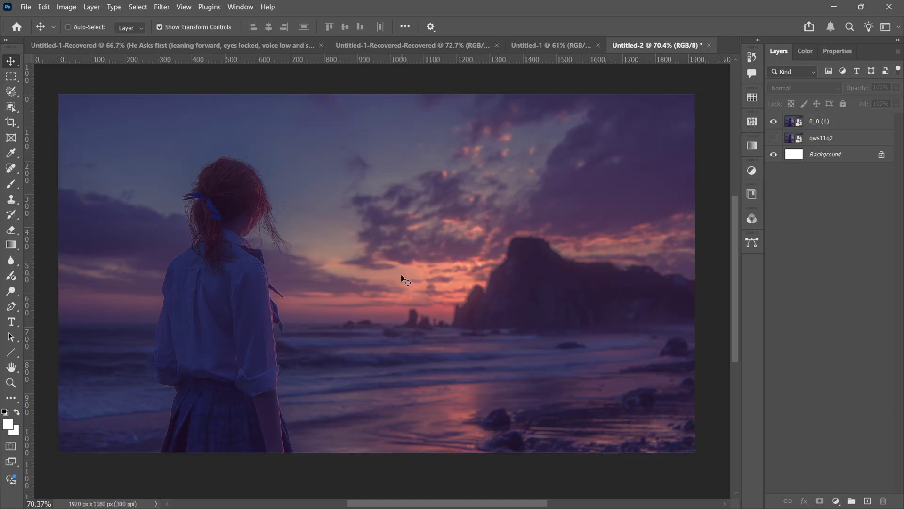
type("1: A purple cosmic circular glowing portal with a galaxy inside smoothly opens here.")
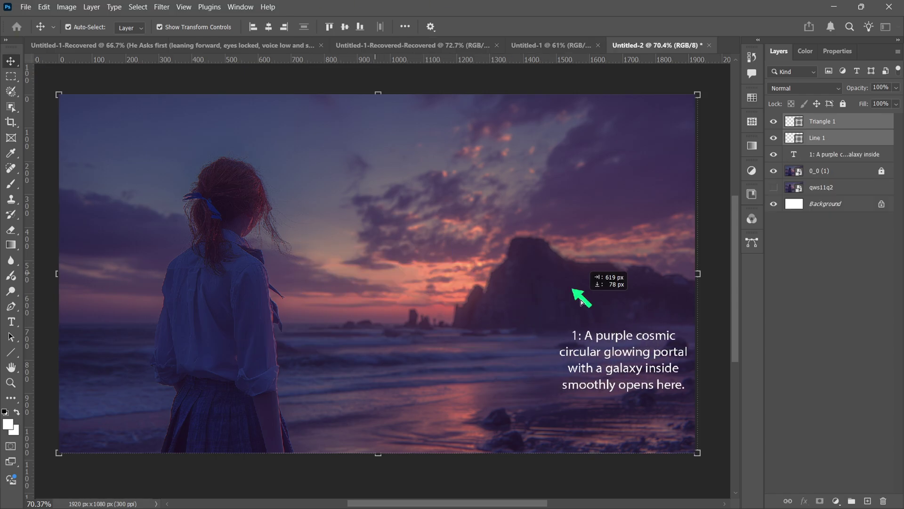
left_click_drag(582, 302, 591, 311)
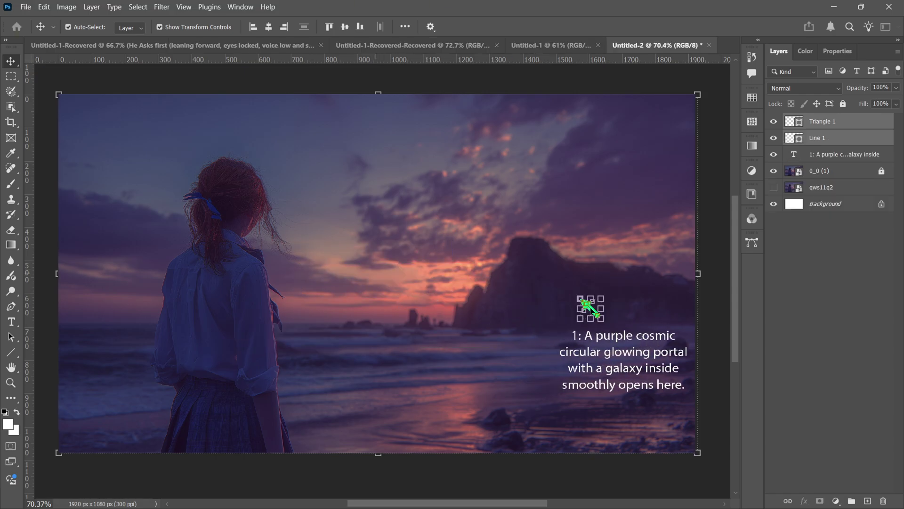
Place the caption '2: She slowly walks toward the portal, drawn by curiosity.' on the shore and export
type("2: She slowly walks toward the portal, drawn by curiosity.")
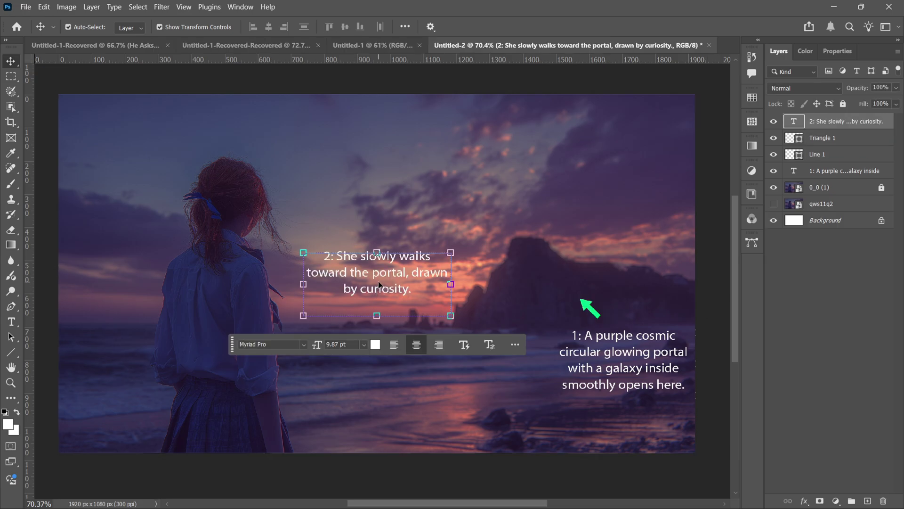
left_click_drag(384, 275, 363, 390)
left_click(446, 353)
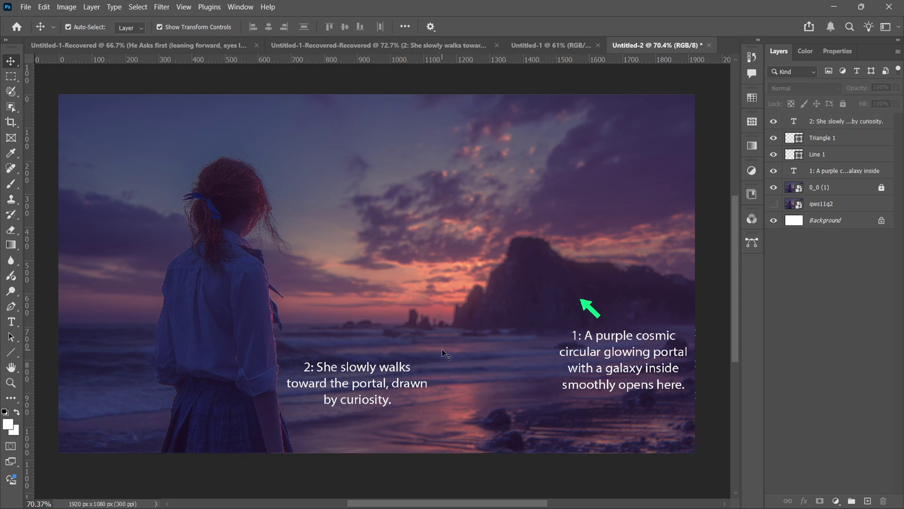
left_click(25, 7)
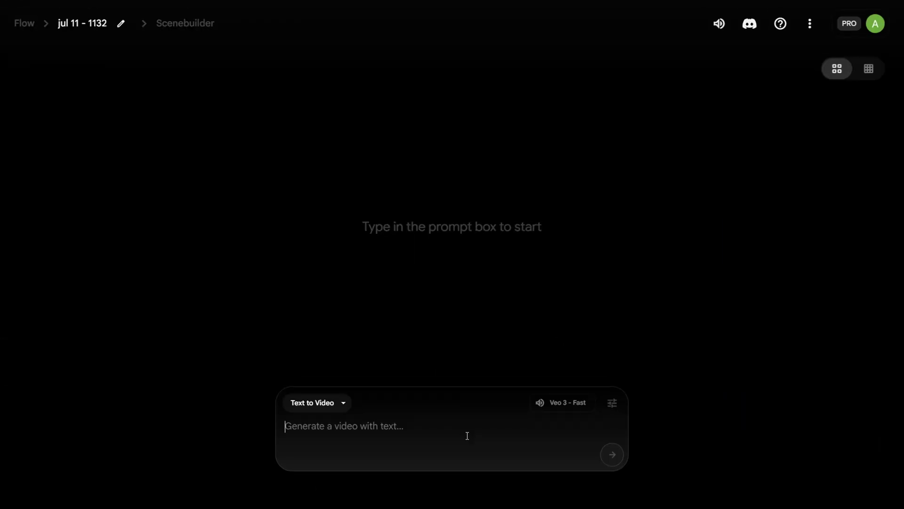
Use the annotated sunset image as first frame and paste the delete-instructions-and-execute-in-order prompt
left_click(341, 406)
left_click(340, 346)
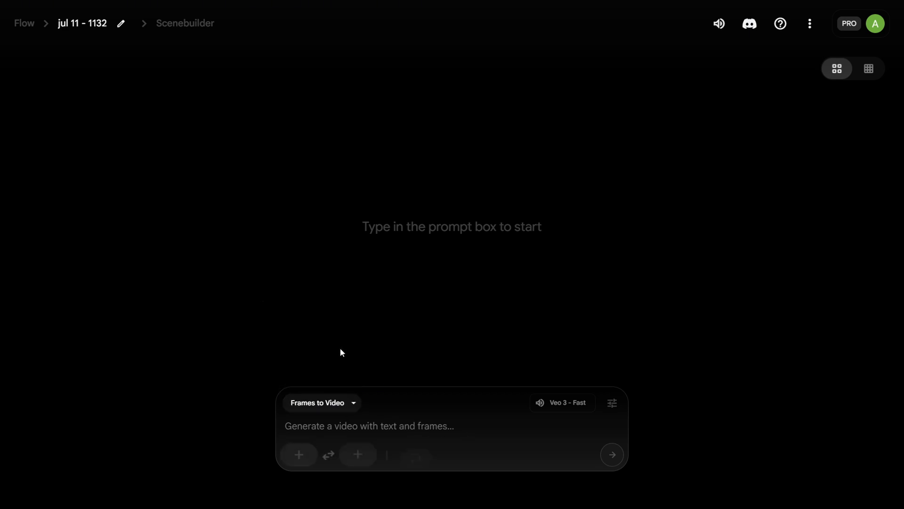
left_click(299, 454)
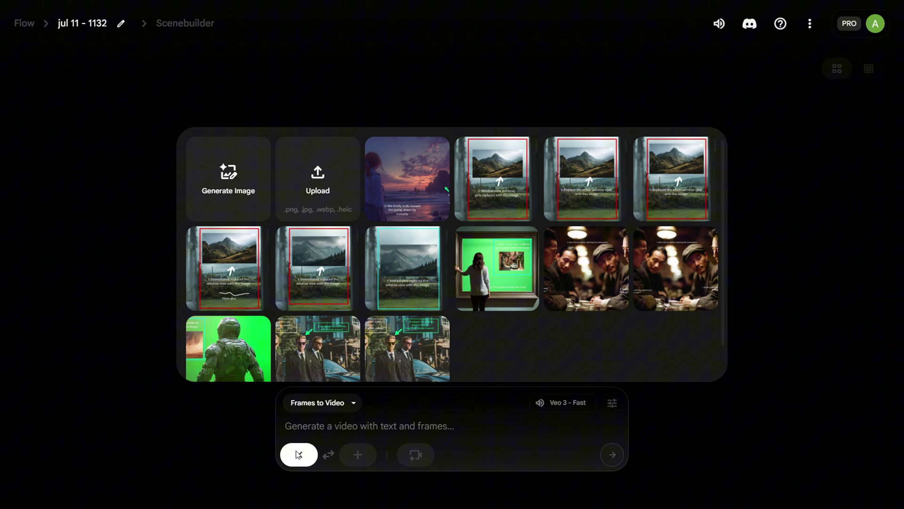
left_click(412, 190)
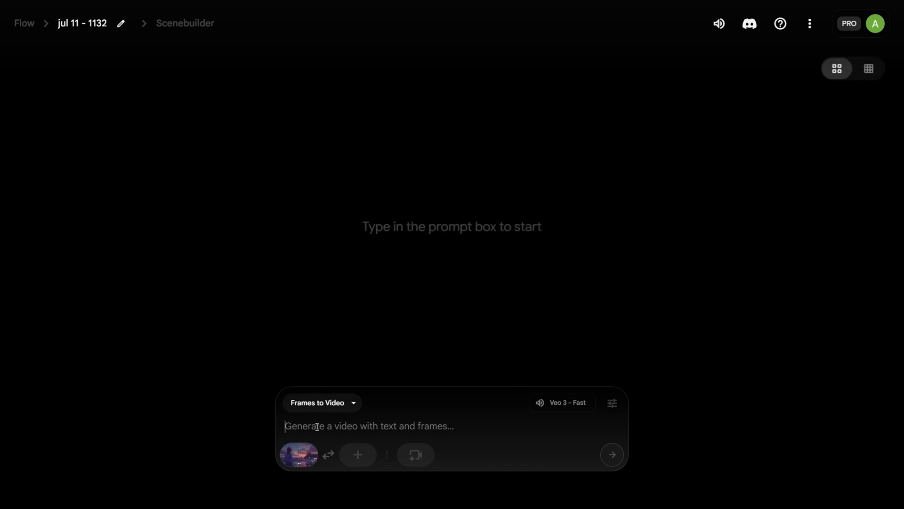
type("Immediately delete instructions on the first frame and execute in order.")
left_click_drag(285, 426, 585, 416)
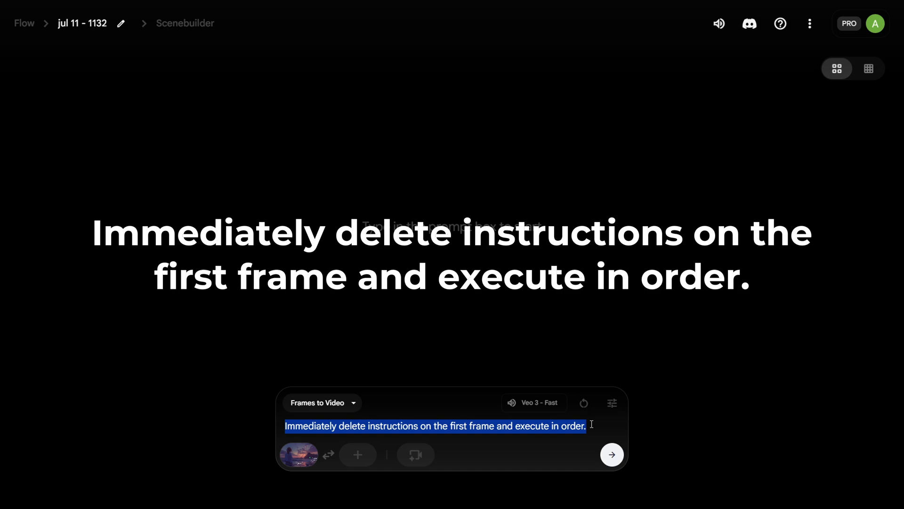
left_click(591, 423)
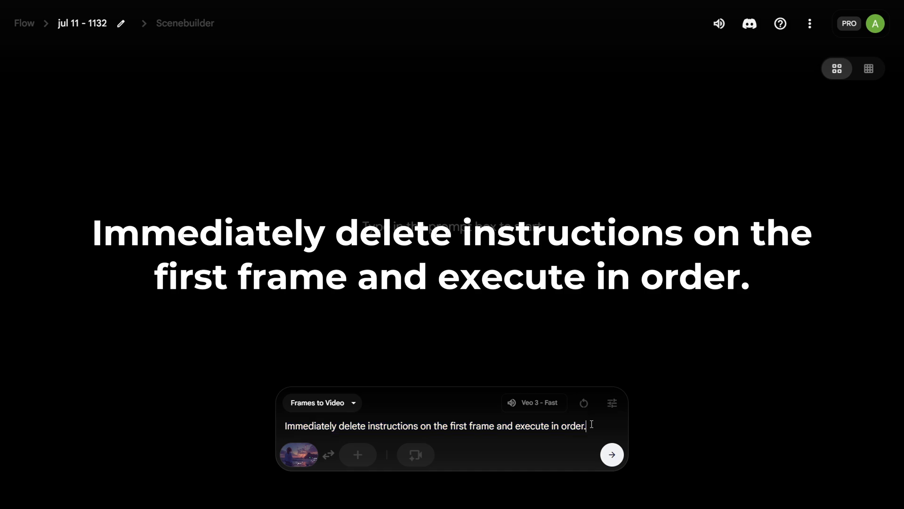
Submit the prompt to generate the Veo 3 video
left_click(612, 455)
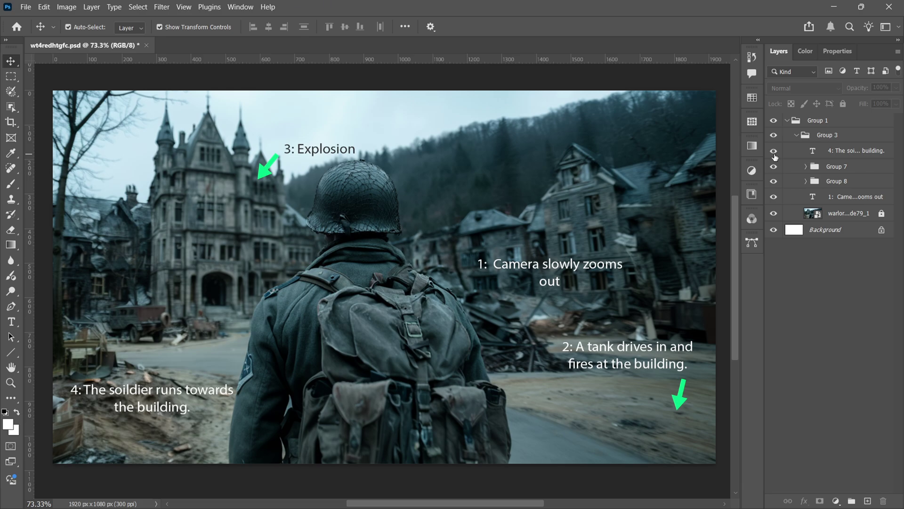
Hide all caption layers on the Photoshop soldier storyboard
left_click_drag(774, 155, 778, 203)
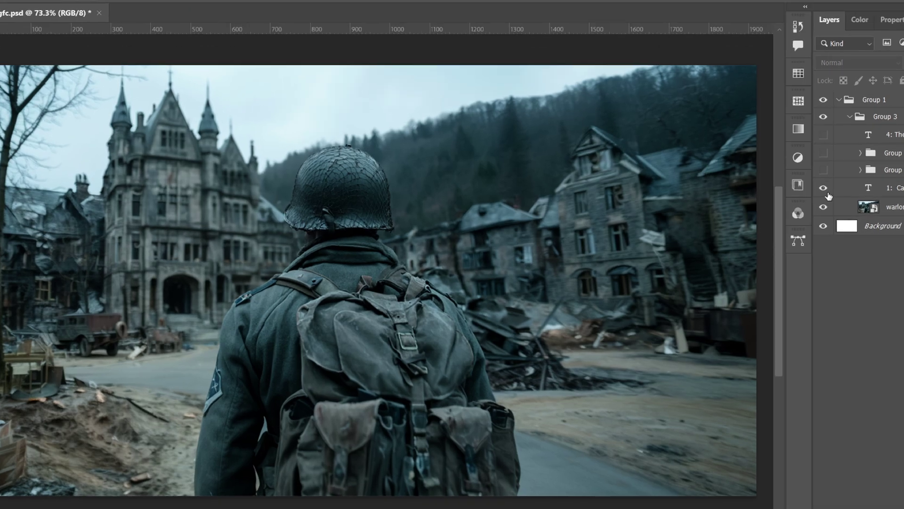
Turn the camera zoom-out, tank and Explosion captions with their arrows back on
left_click(777, 200)
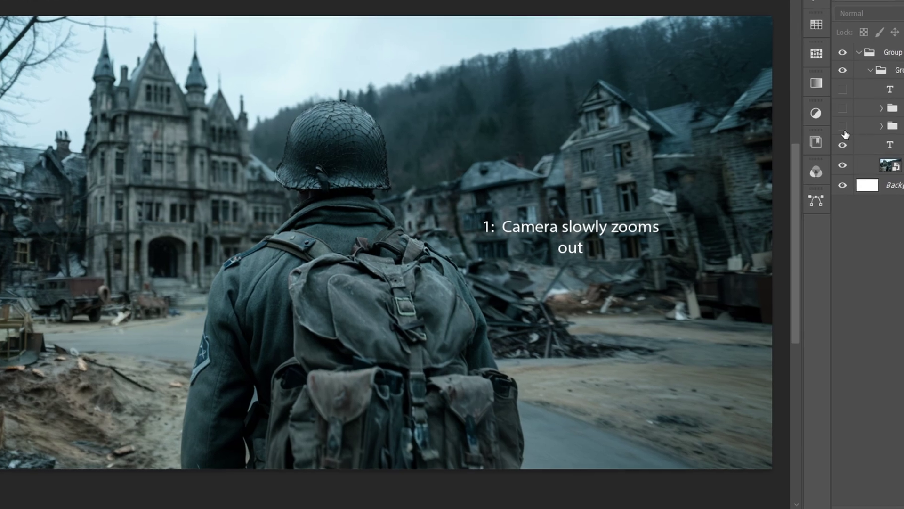
left_click(825, 172)
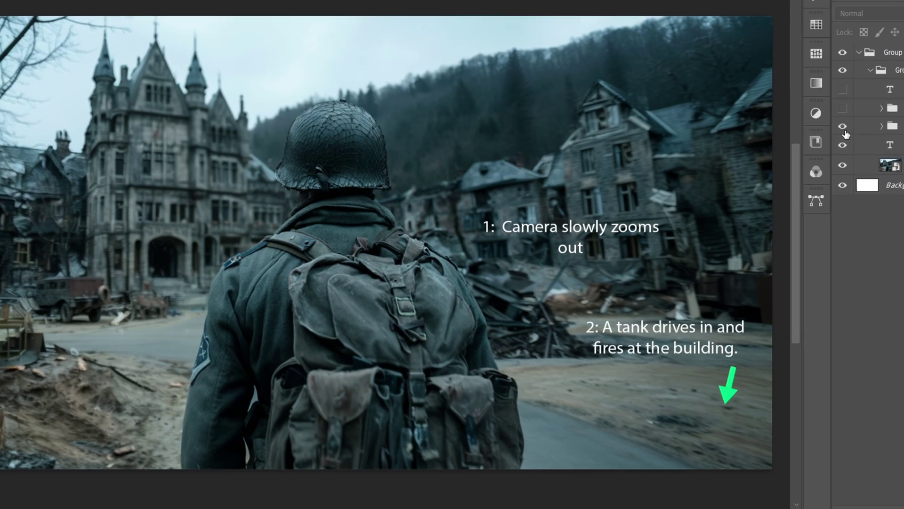
left_click(842, 107)
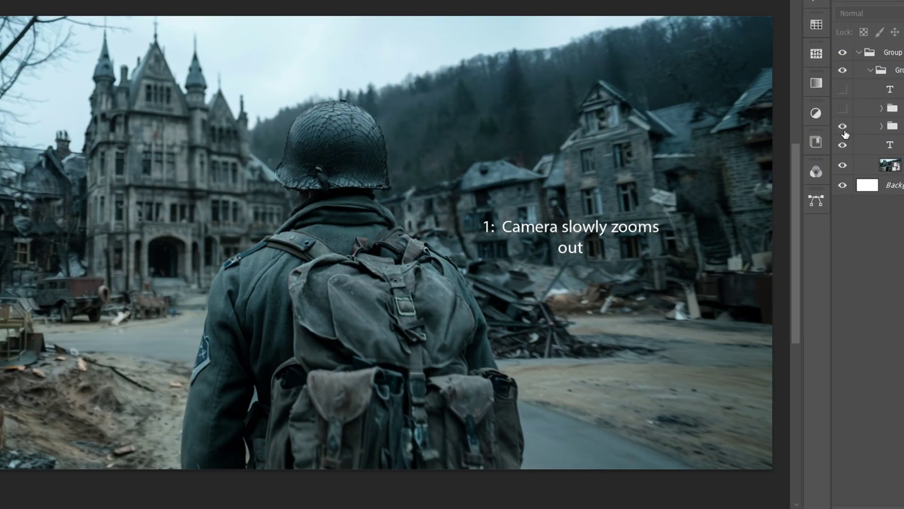
Show the tank and camera zoom-out captions again, then rewind the archer video a few seconds
left_click(823, 169)
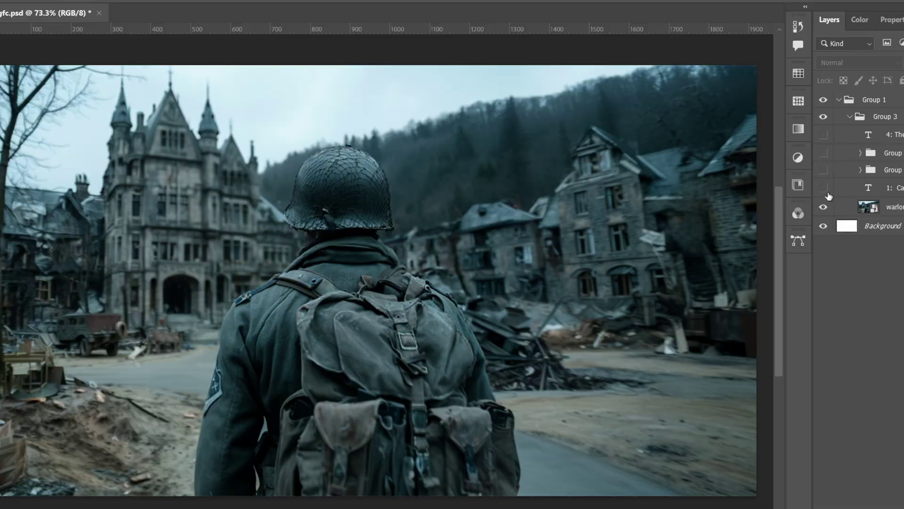
left_click(823, 188)
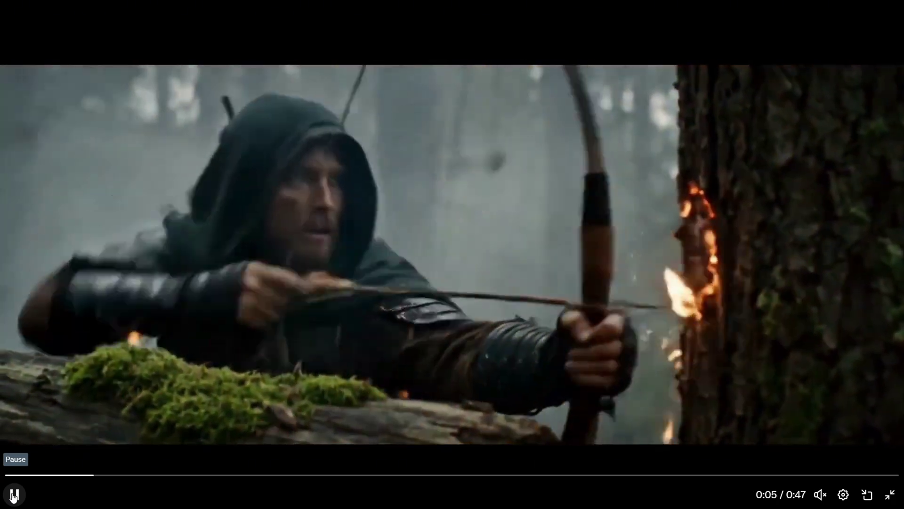
key("Left")
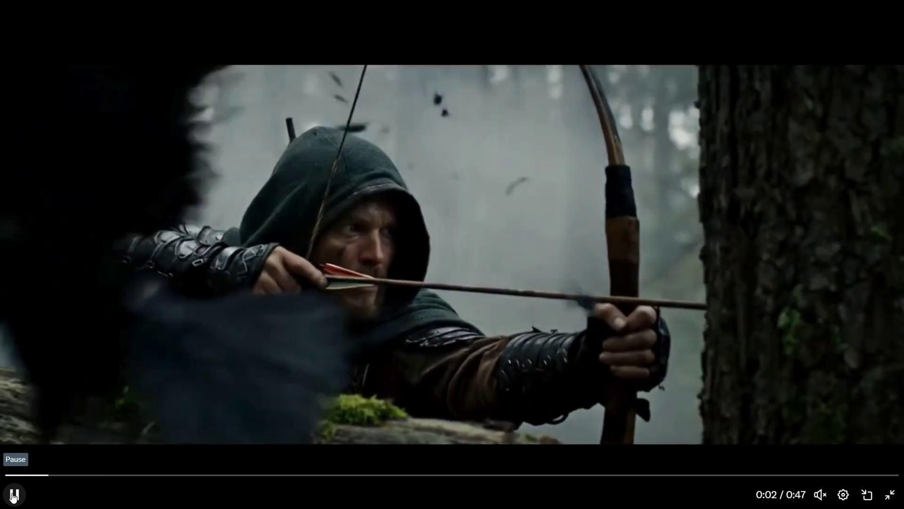